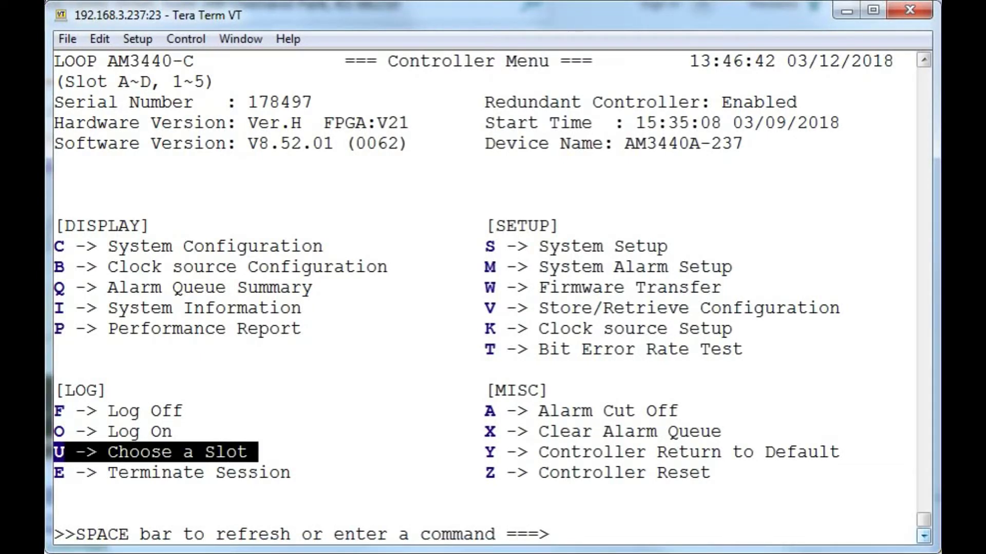
# Select unit A, the fiber optic module, from the Controller Menu
pyautogui.press('u')
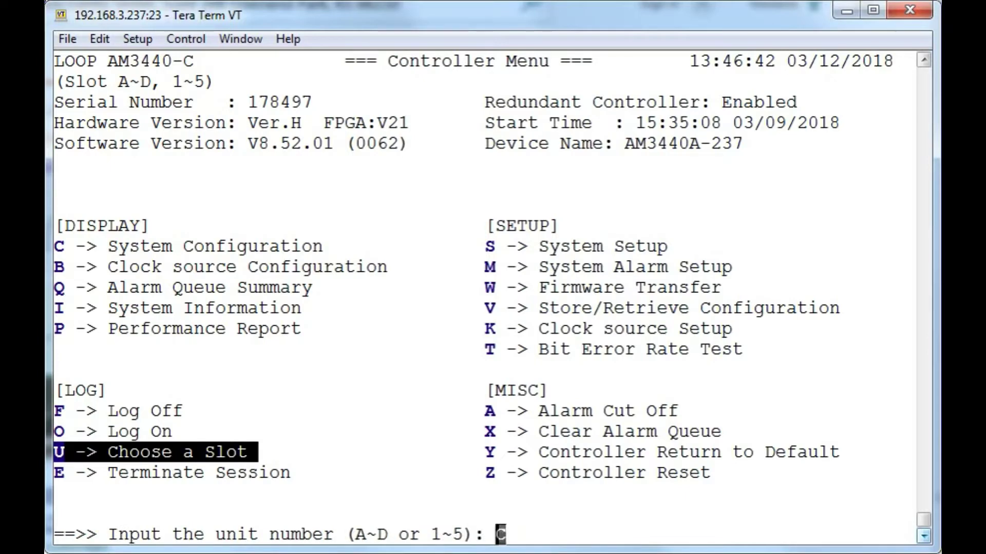
pyautogui.write('2')
pyautogui.write('A')
pyautogui.press('Return')
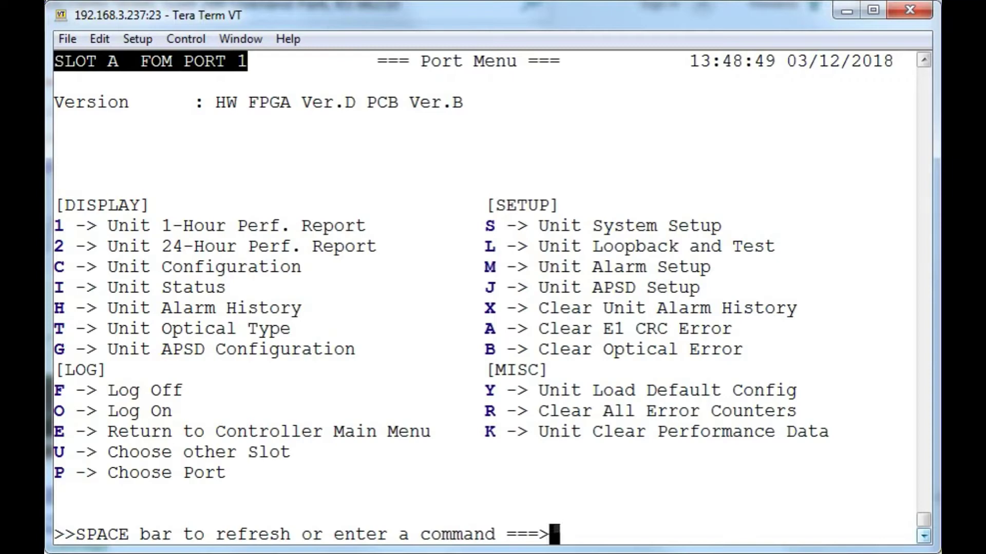
pyautogui.write('S')
# Switch CAS to ON for slot A FOM Port 1 and apply the change
pyautogui.press('Return')
pyautogui.press('Down')
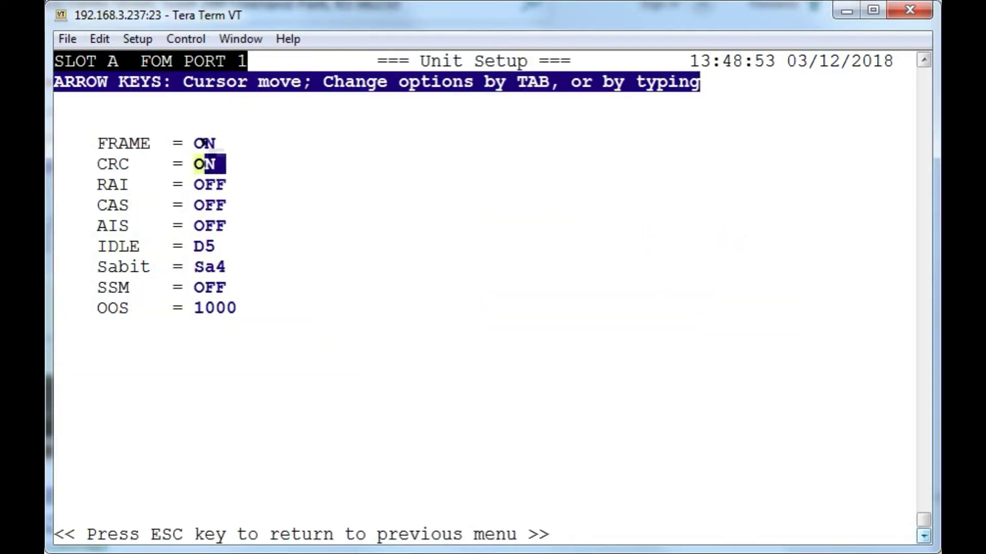
pyautogui.press('Down')
pyautogui.press('Down')
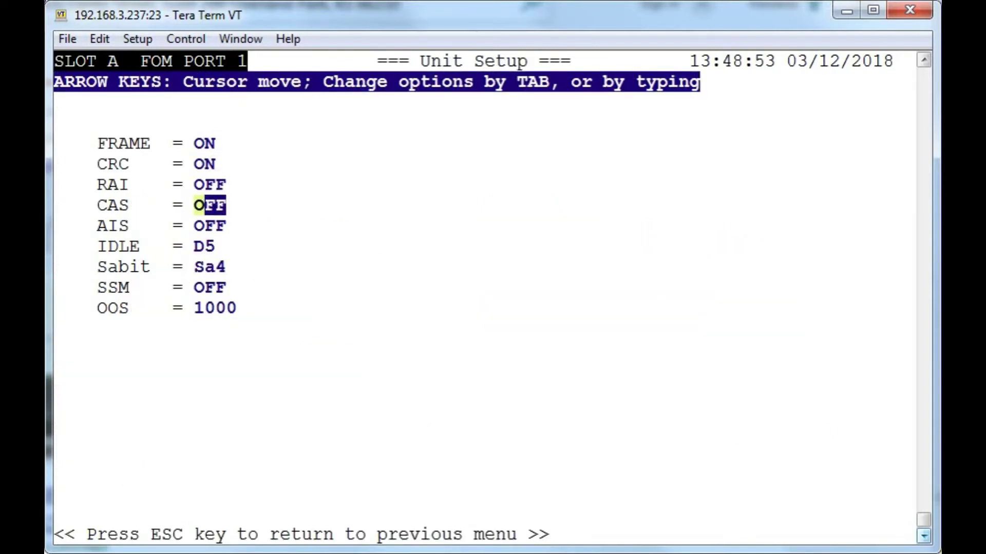
pyautogui.press('Tab')
pyautogui.press('Escape')
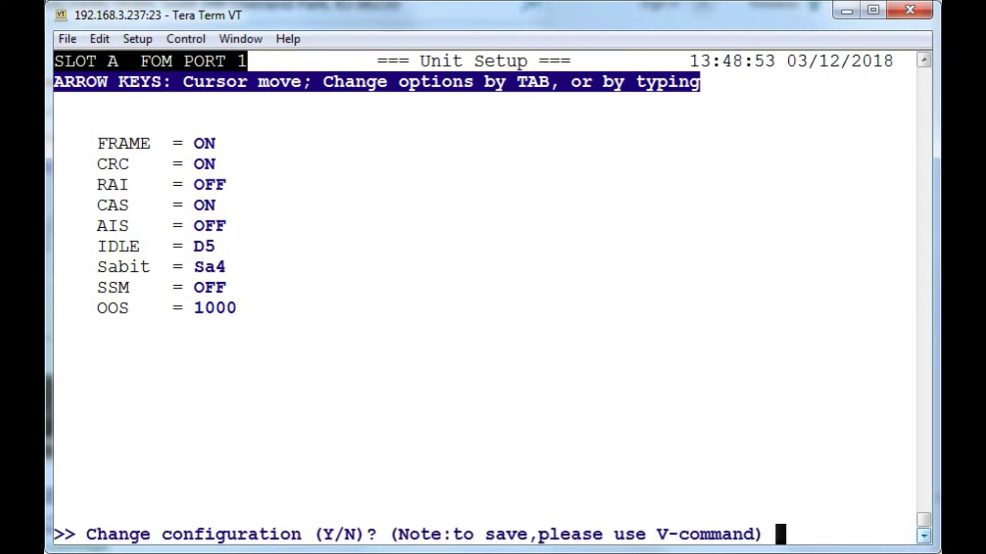
pyautogui.write('y')
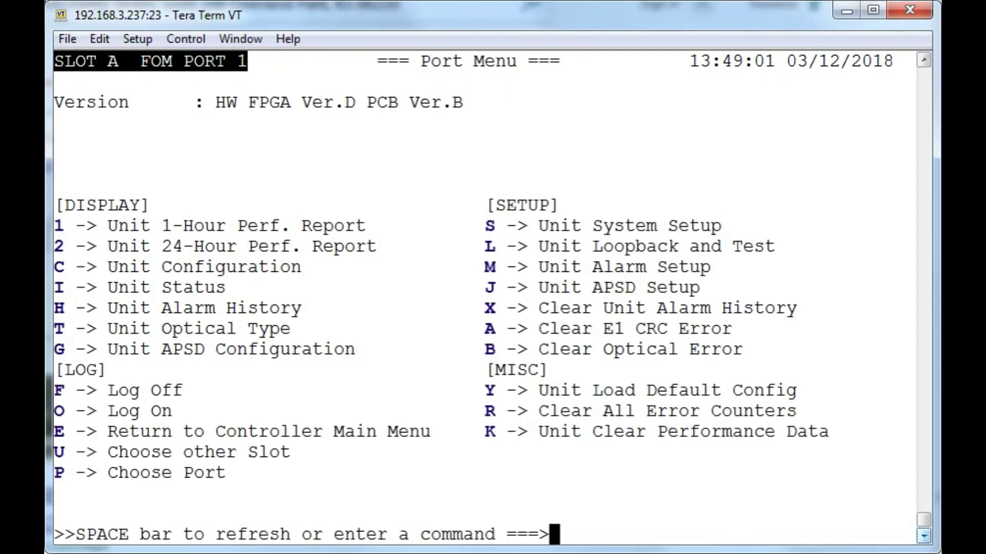
pyautogui.write('c')
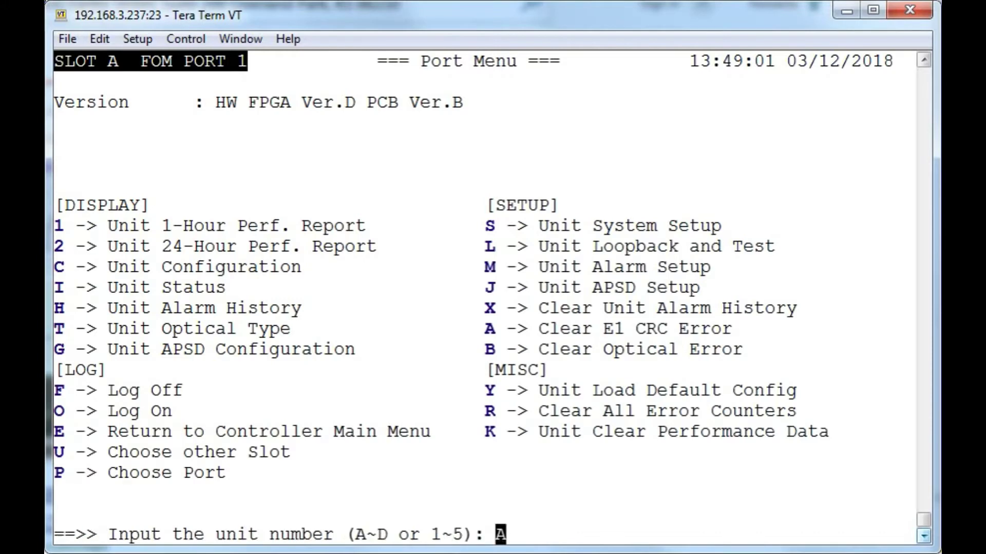
pyautogui.write('B')
# Switch CAS to ON for slot B FOM Port 1 and apply the change
pyautogui.press('Return')
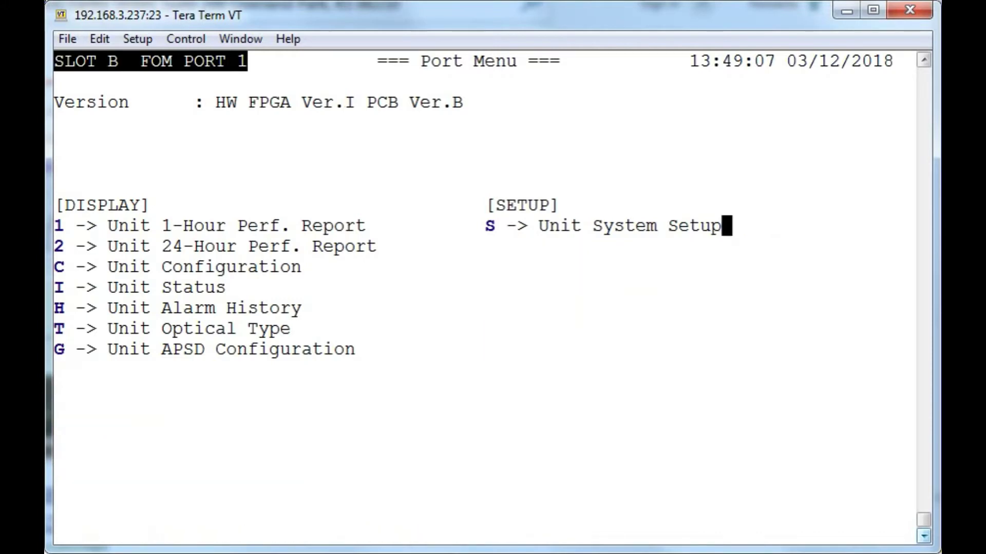
pyautogui.write('c')
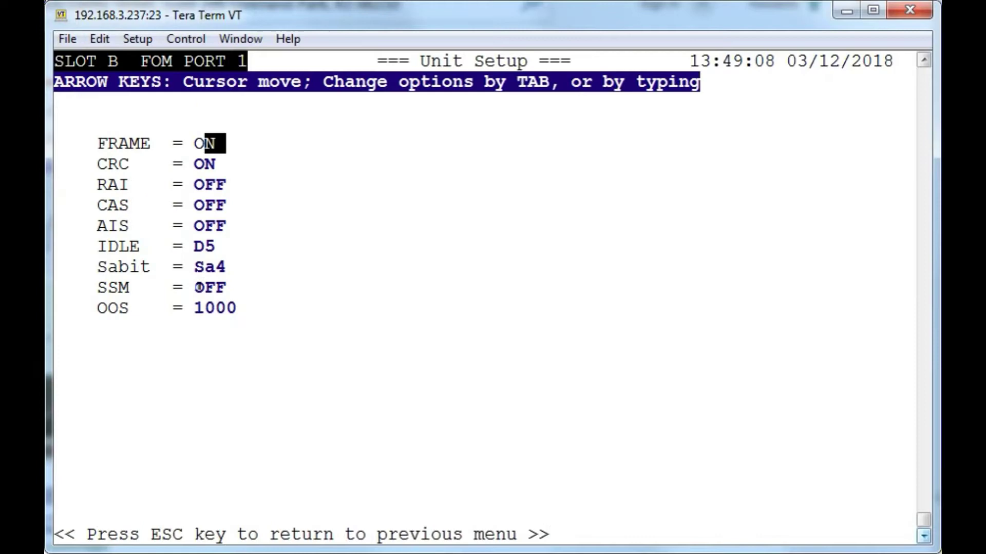
pyautogui.press('Down')
pyautogui.press('Down')
pyautogui.press('Down')
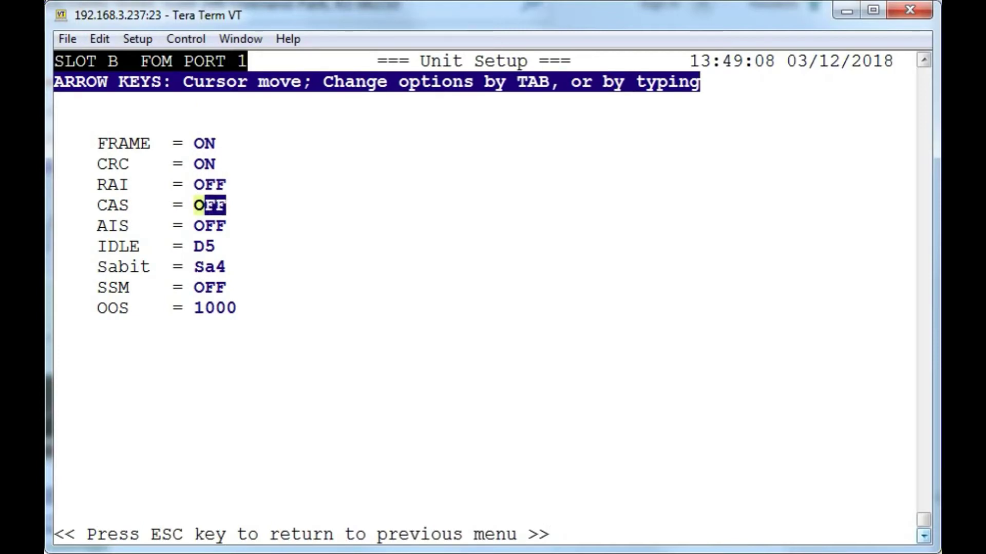
pyautogui.press('Tab')
pyautogui.press('Escape')
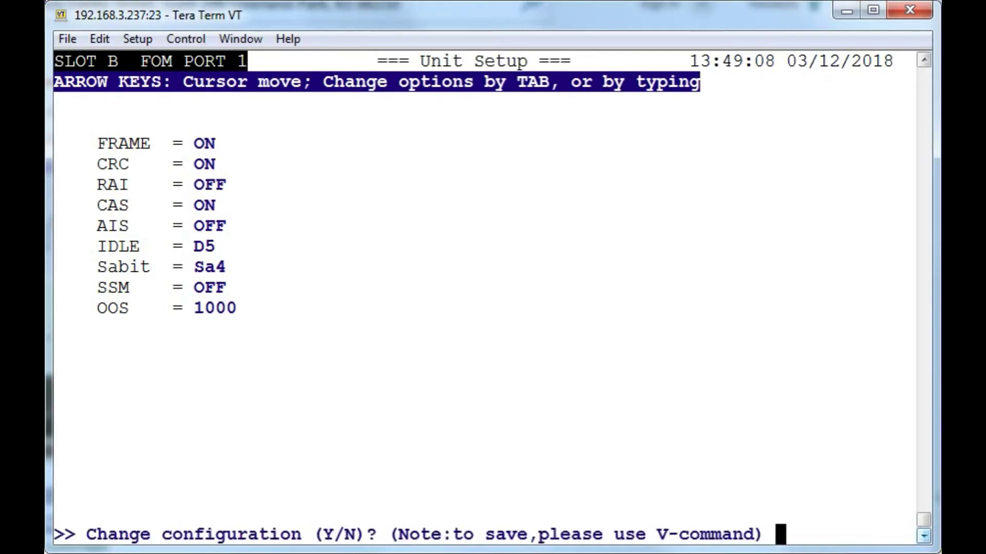
pyautogui.write('y')
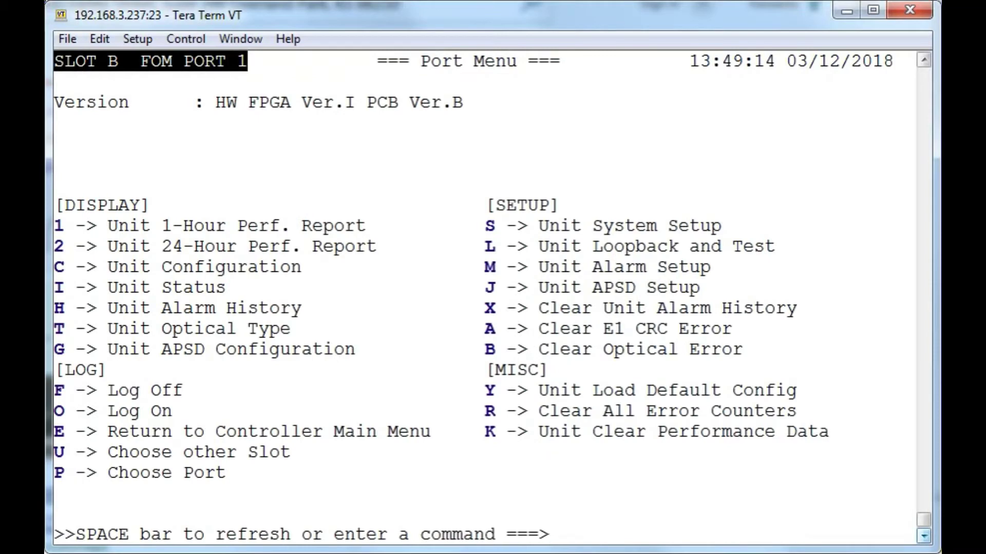
pyautogui.write('c')
pyautogui.write('C')
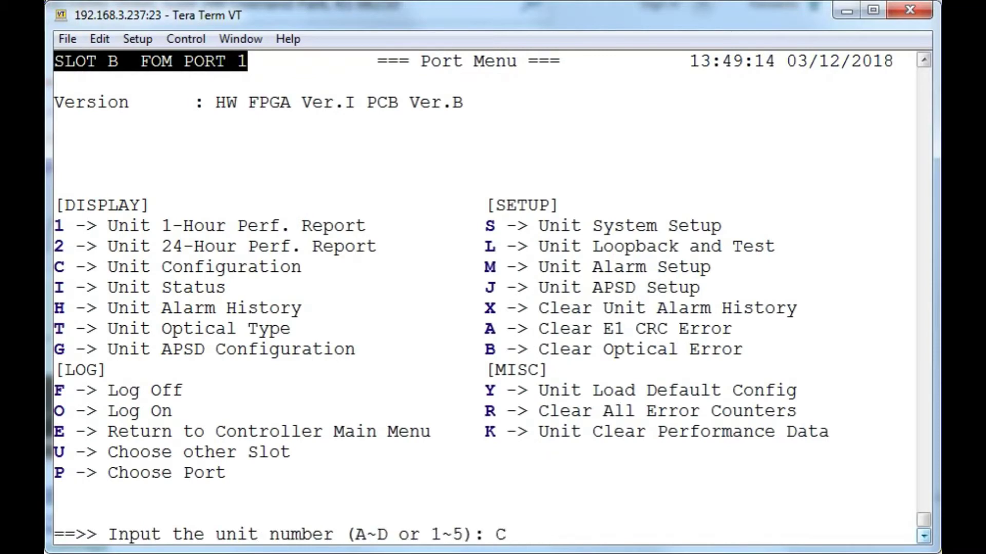
# Review slot C Q4WE&M card settings, including OOS alarm bits, and return to its card menu
pyautogui.press('Return')
pyautogui.press('s')
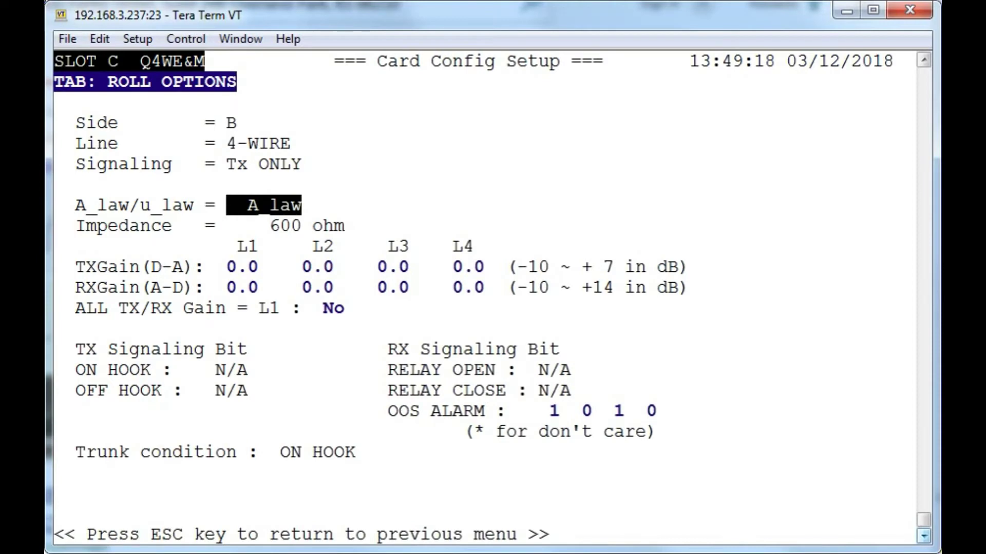
pyautogui.press('Tab')
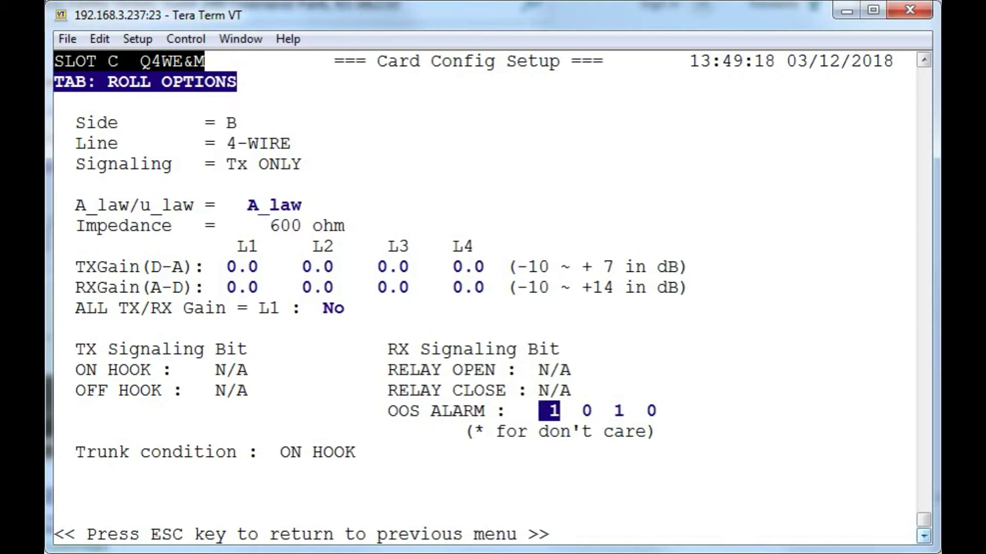
pyautogui.press('Escape')
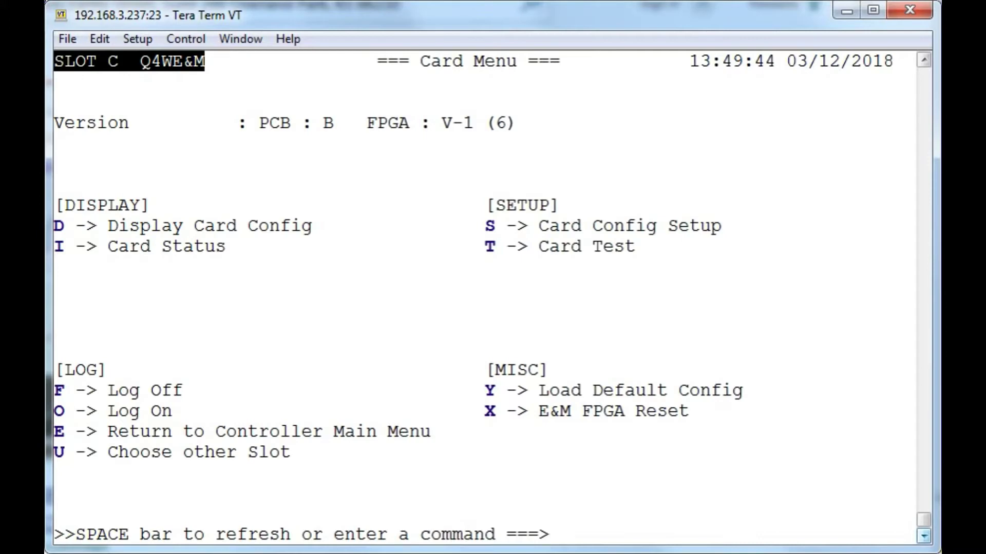
# Go back to the Controller Main Menu and enter Controller Setup
pyautogui.press('e')
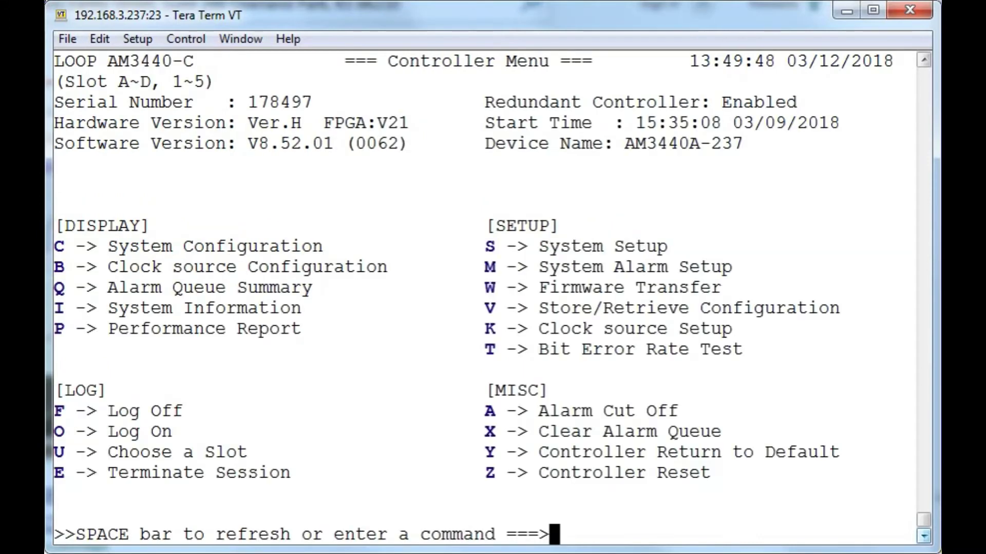
pyautogui.press('s')
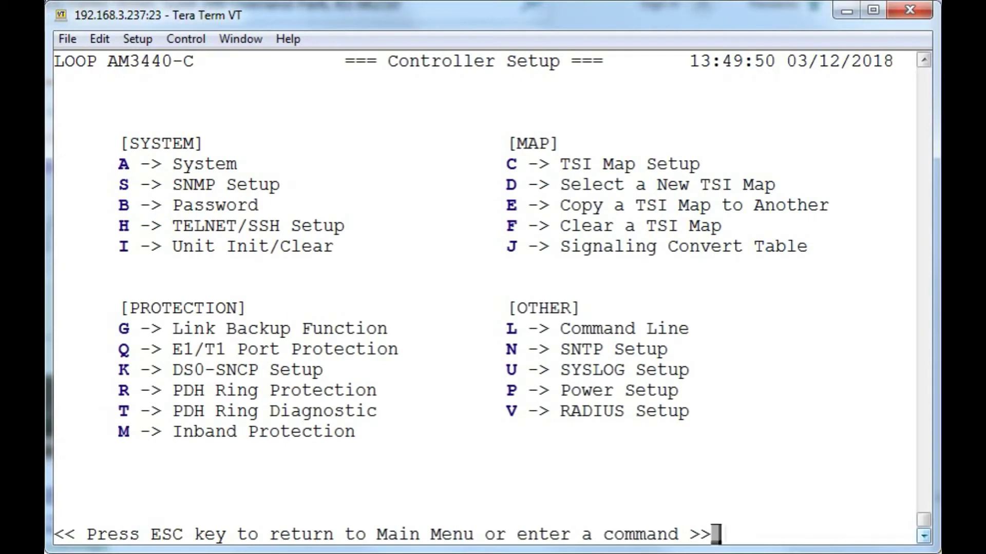
# Set link backup to ON (1+1) with Link-B backing Link-A, and confirm
pyautogui.press('g')
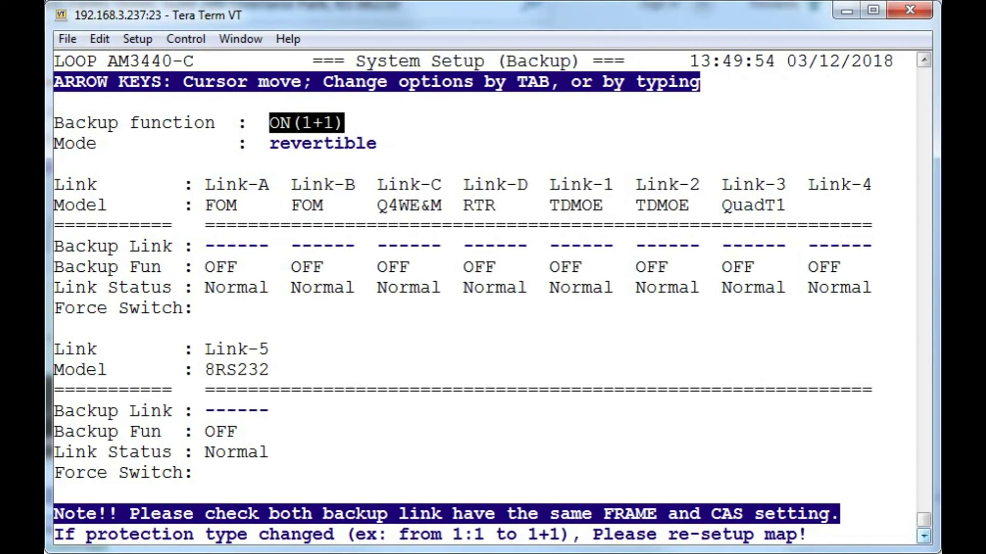
pyautogui.press('Tab')
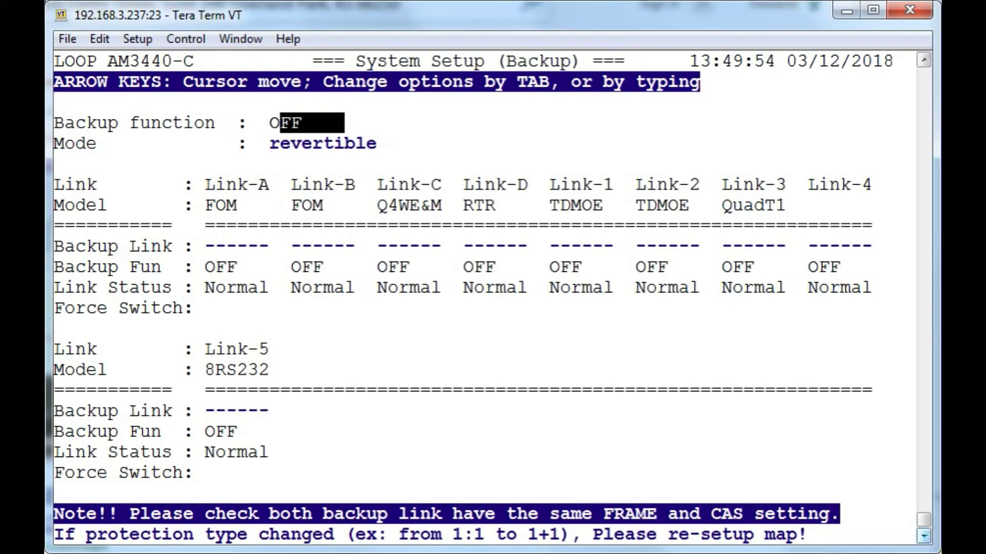
pyautogui.press('Tab')
pyautogui.press('Tab')
pyautogui.press('Down')
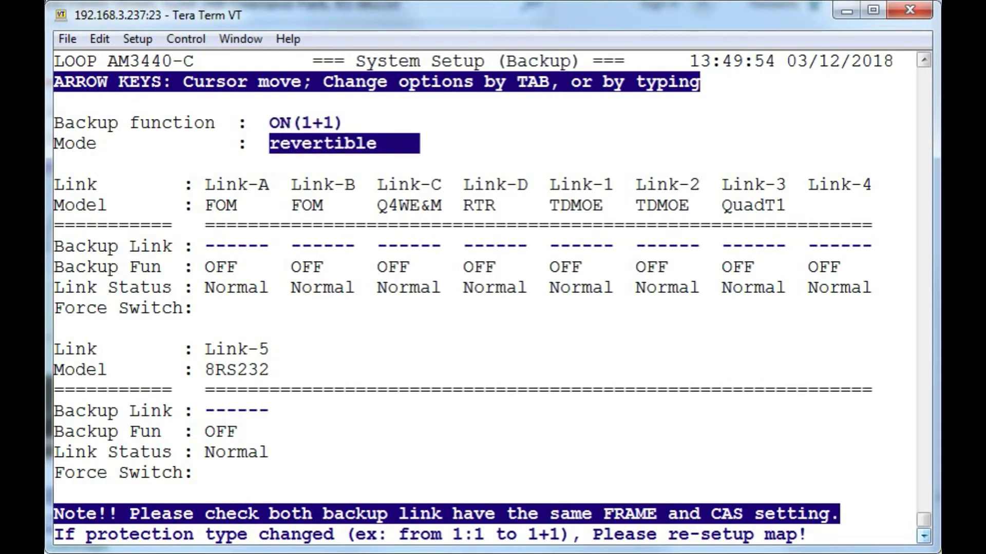
pyautogui.press('Down')
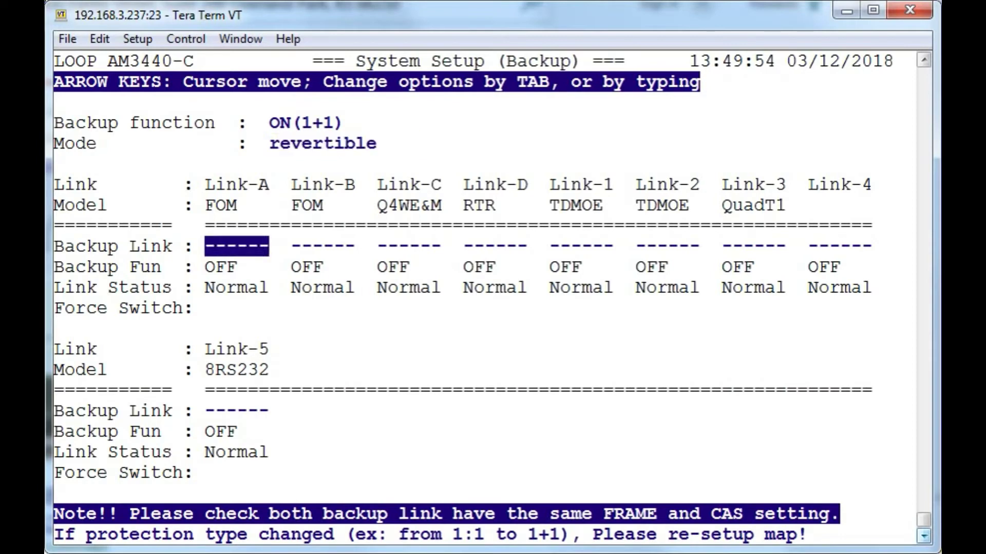
pyautogui.press('Tab')
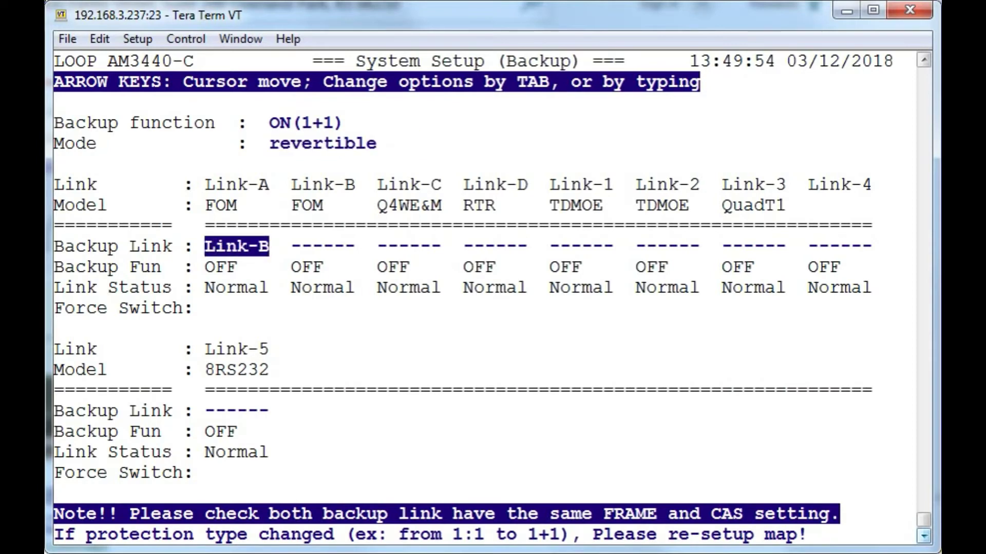
pyautogui.press('Escape')
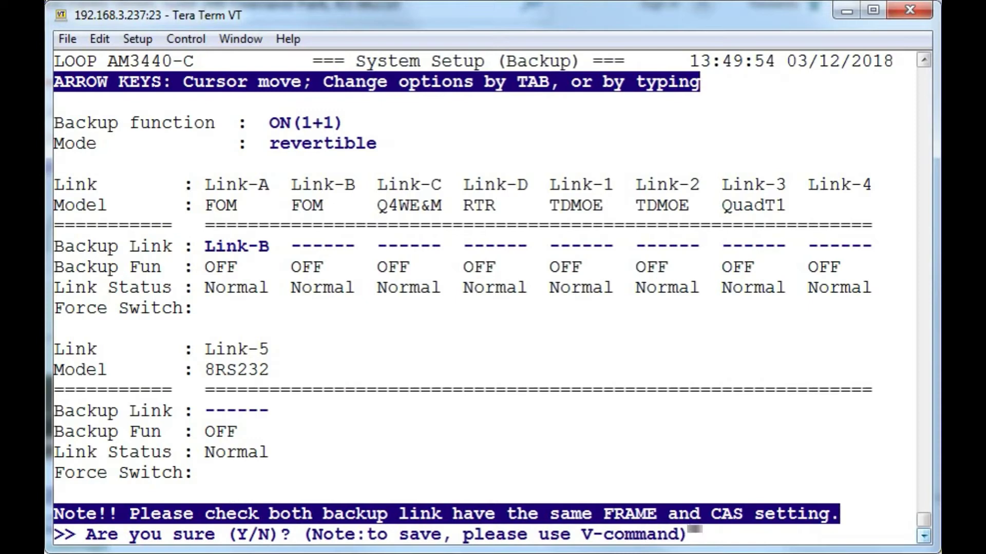
pyautogui.press('y')
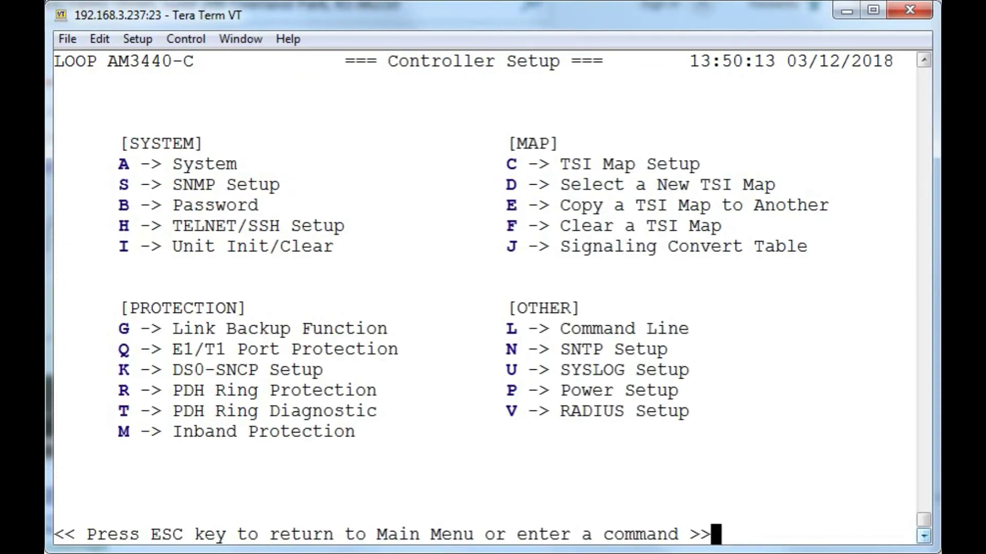
# Fill the MAP_1 target: slot A, port P1, timeslot 01, two timeslots, data mode
pyautogui.press('c')
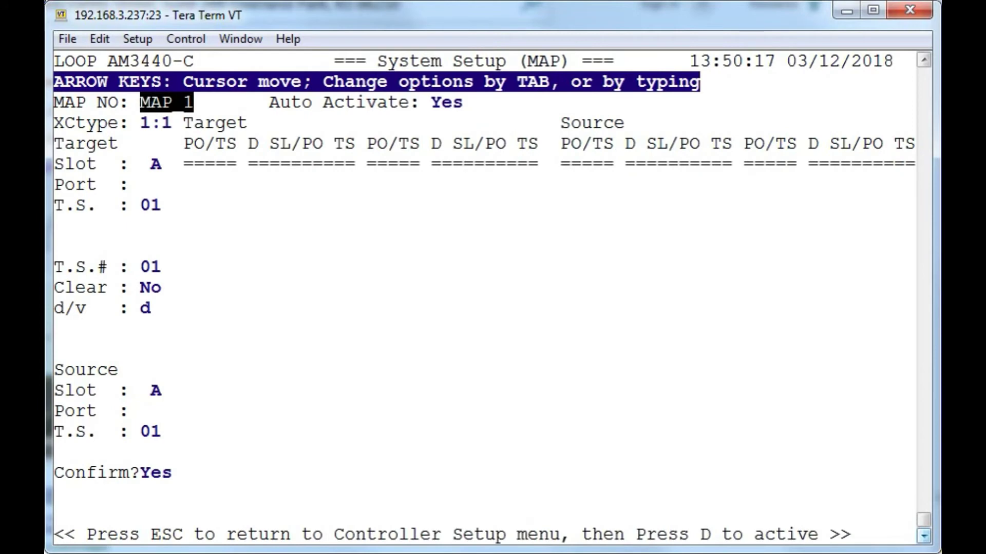
pyautogui.press('Down')
pyautogui.press('Down')
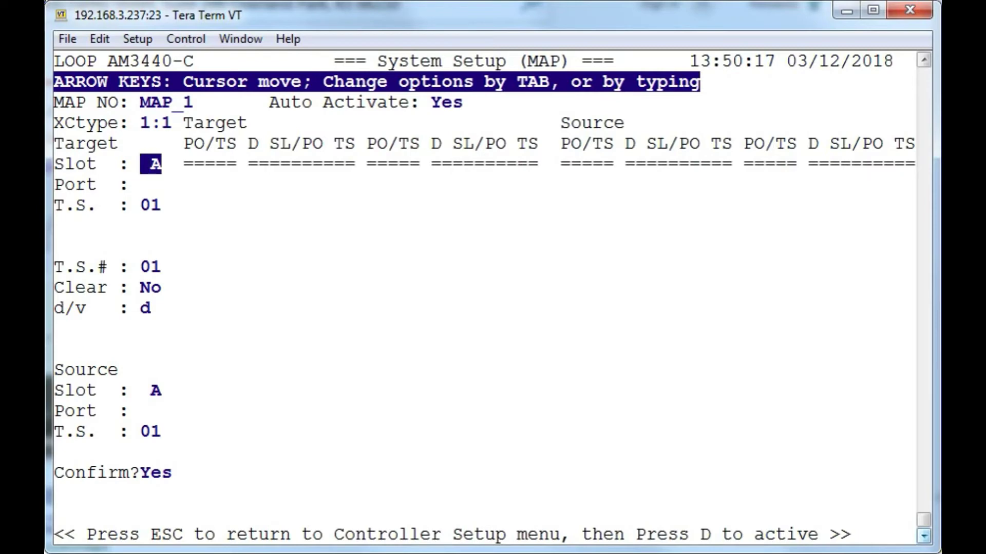
pyautogui.press('Down')
pyautogui.press('Down')
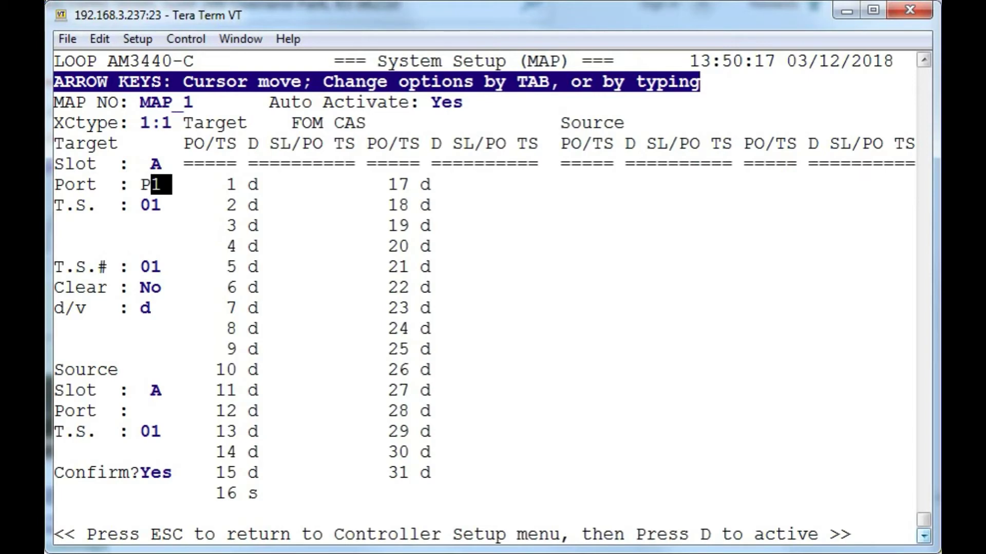
pyautogui.press('Down')
pyautogui.press('Down')
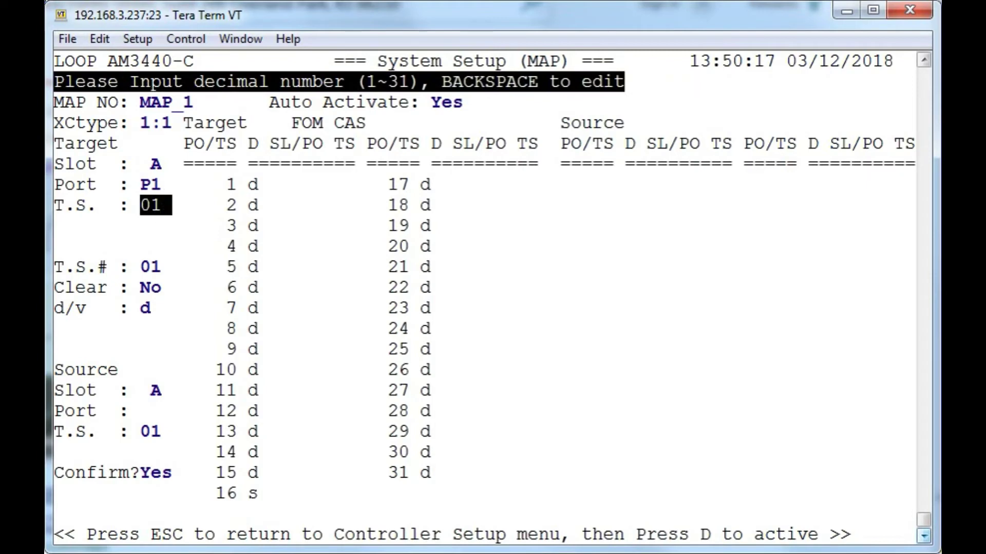
pyautogui.press('Down')
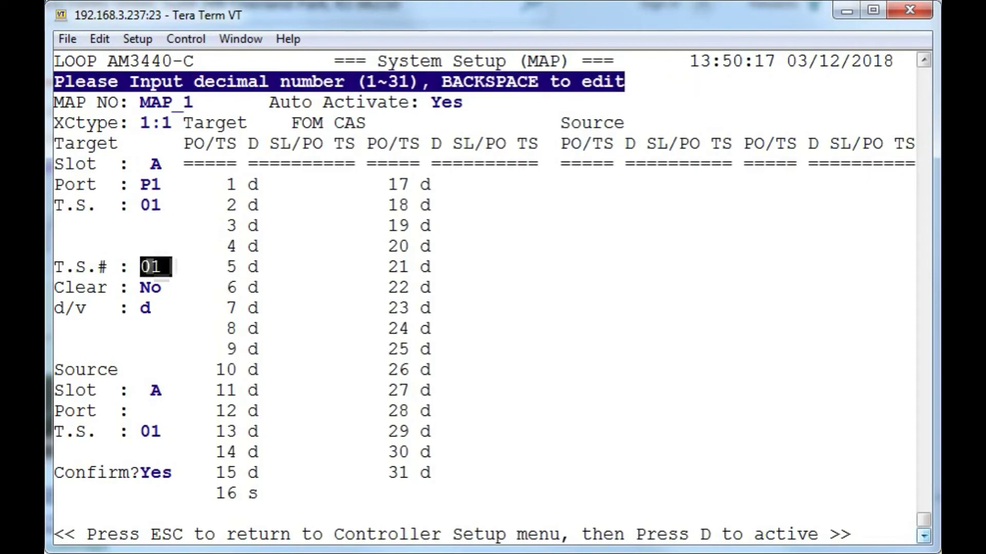
pyautogui.press('BackSpace')
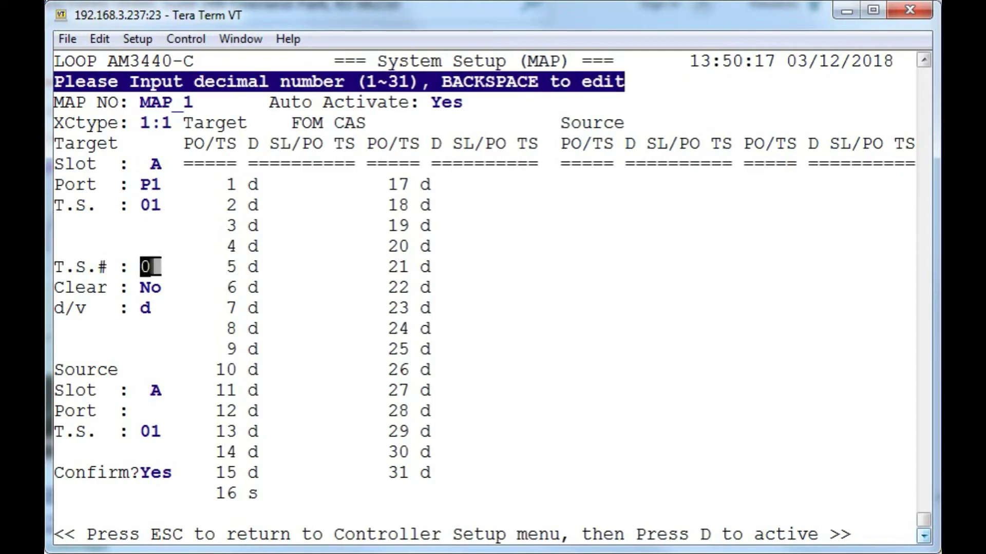
pyautogui.write('2')
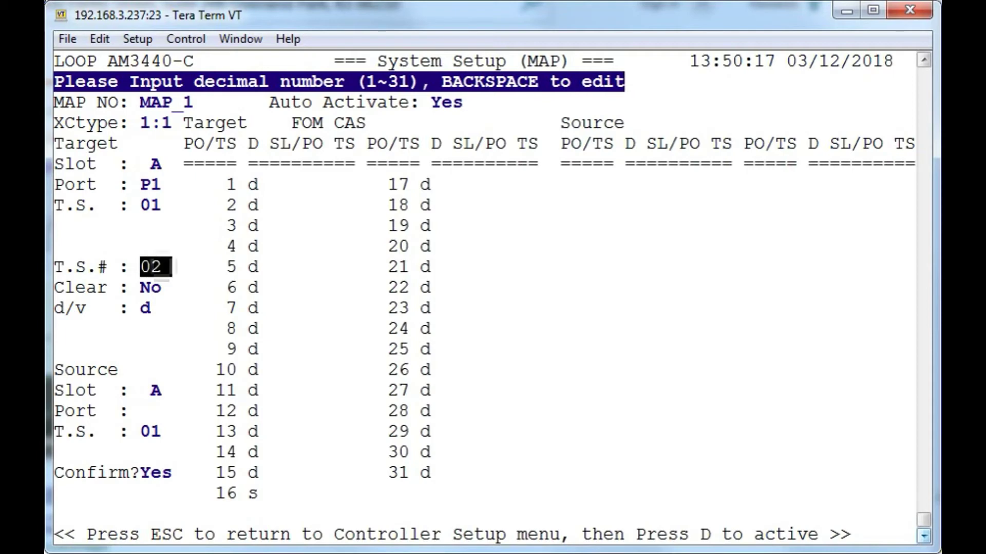
pyautogui.press('Down')
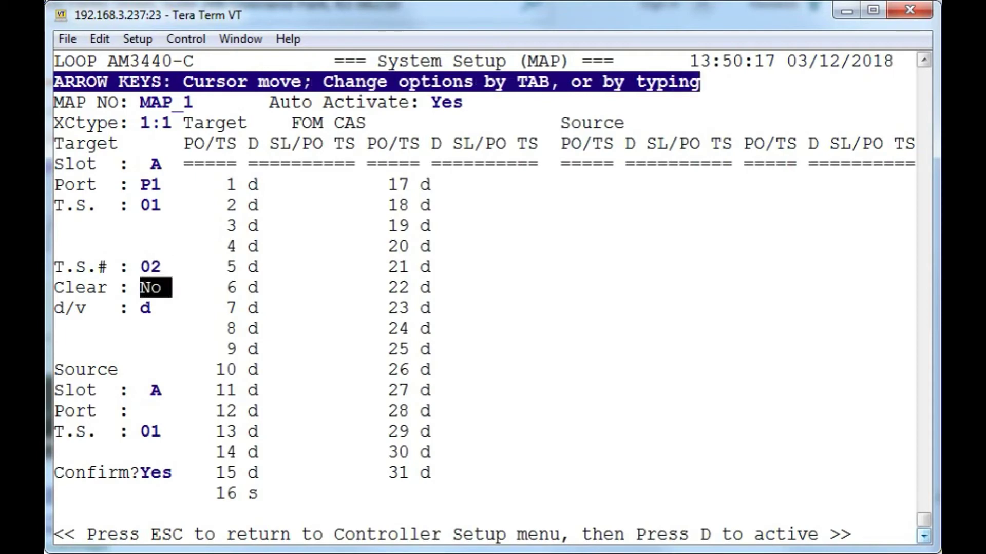
pyautogui.press('Down')
pyautogui.write('v')
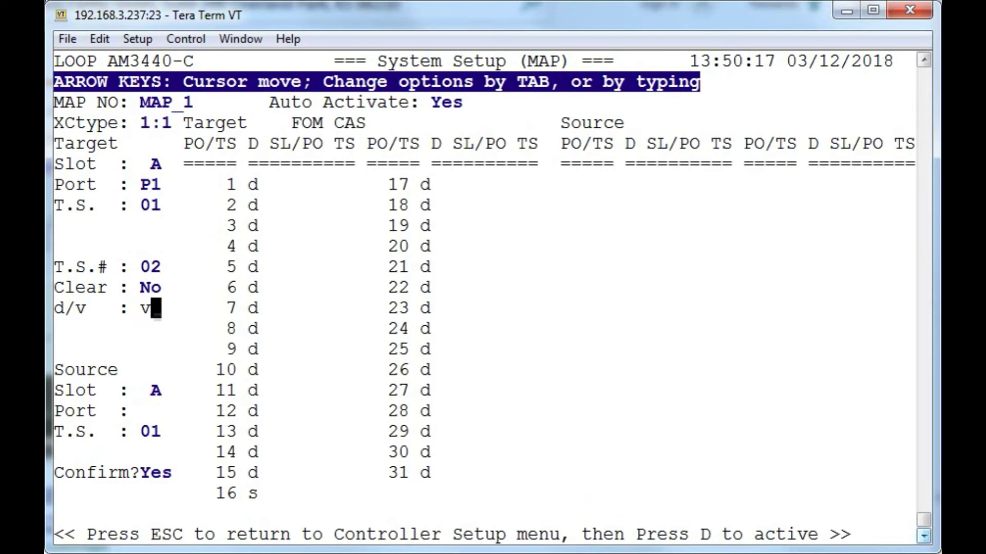
pyautogui.press('Down')
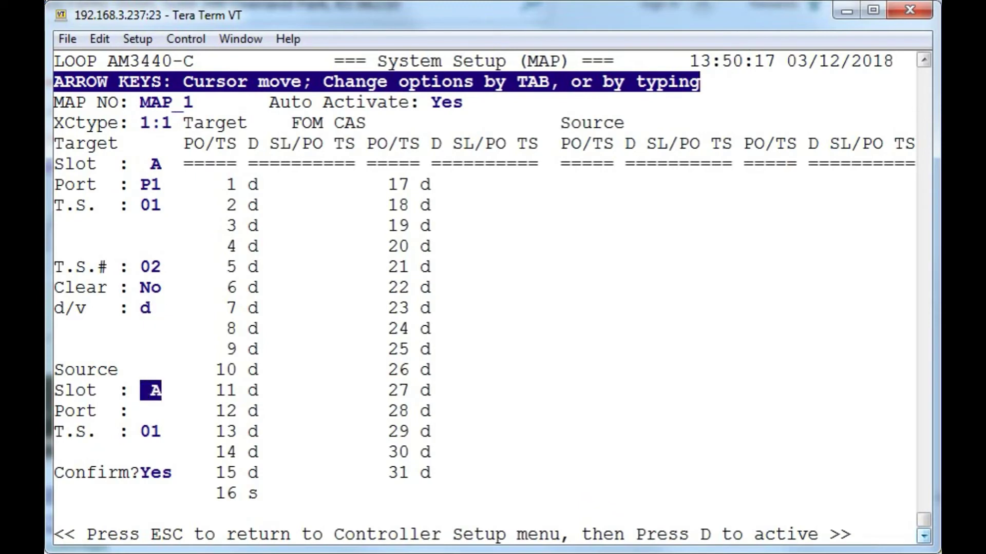
# Set the MAP_1 source to slot C port P1, confirm the entries, and exit the form
pyautogui.press('Tab')
pyautogui.press('Tab')
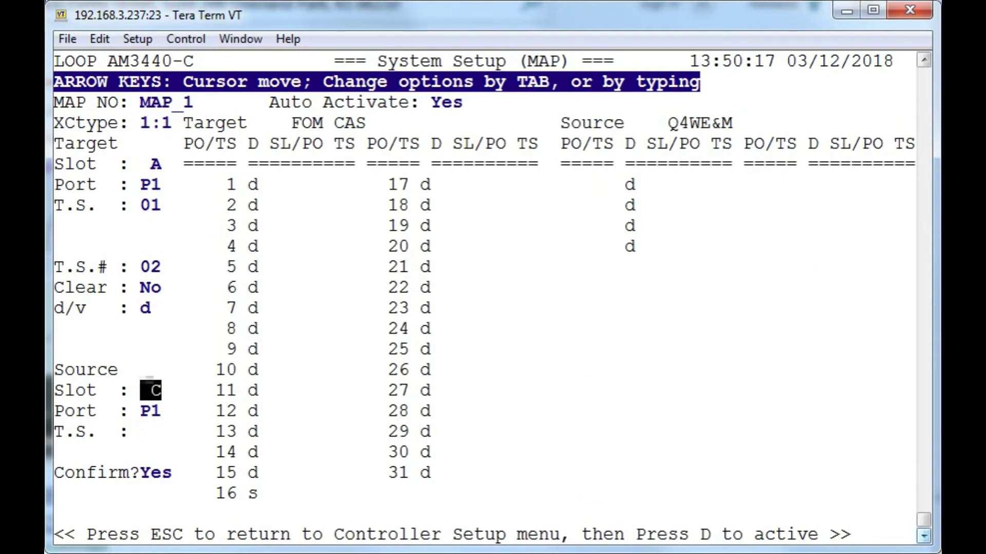
pyautogui.press('Down')
pyautogui.press('Down')
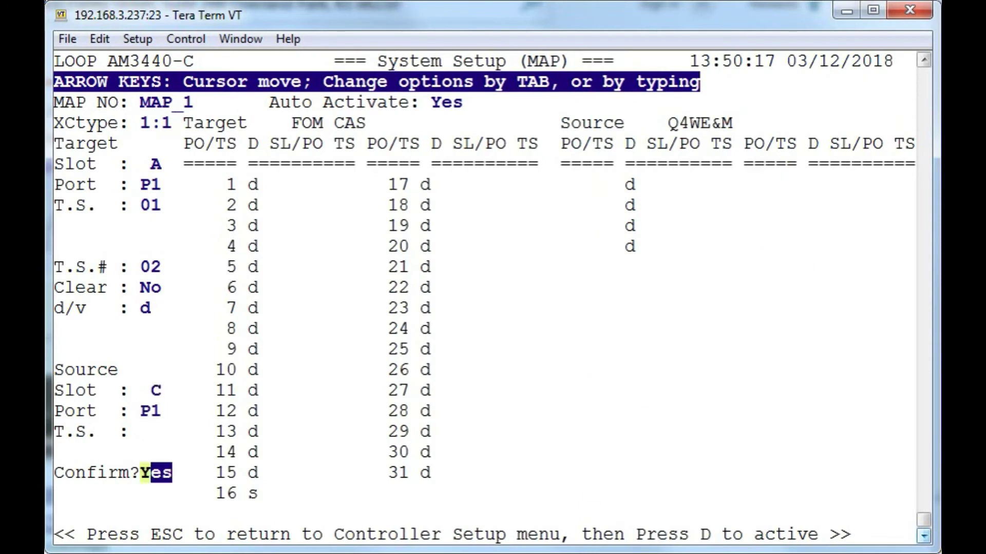
pyautogui.press('Return')
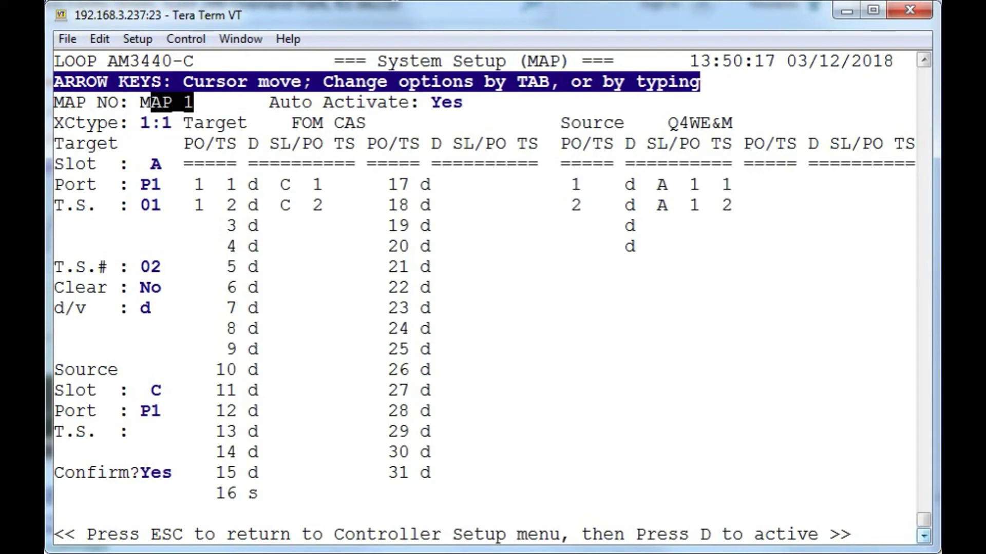
pyautogui.moveTo(755, 185)
pyautogui.mouseDown()
pyautogui.moveTo(634, 204)
pyautogui.moveTo(670, 185)
pyautogui.mouseUp()
pyautogui.click(630, 287)
pyautogui.press('Escape')
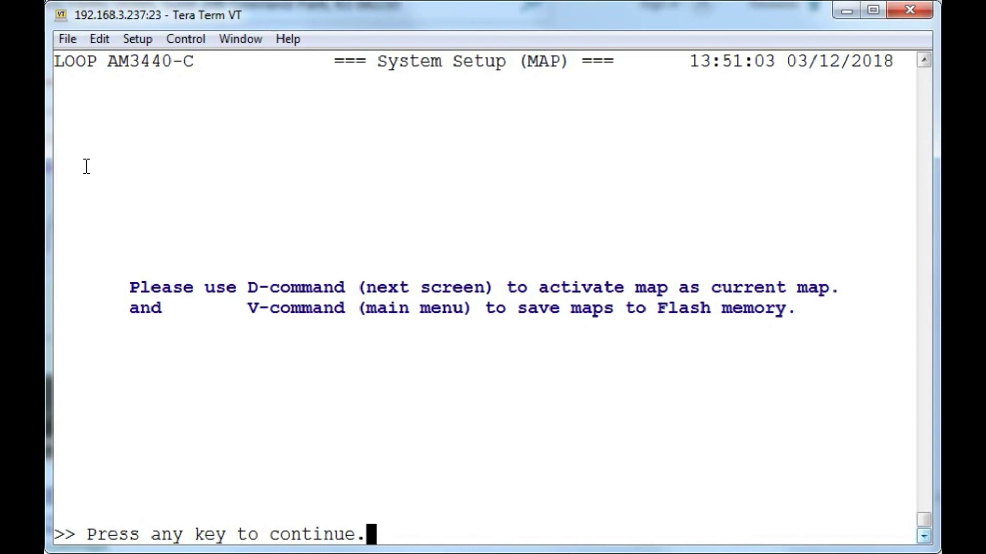
# Select MAP_1 as the new active TSI map and confirm with YES
pyautogui.press('Return')
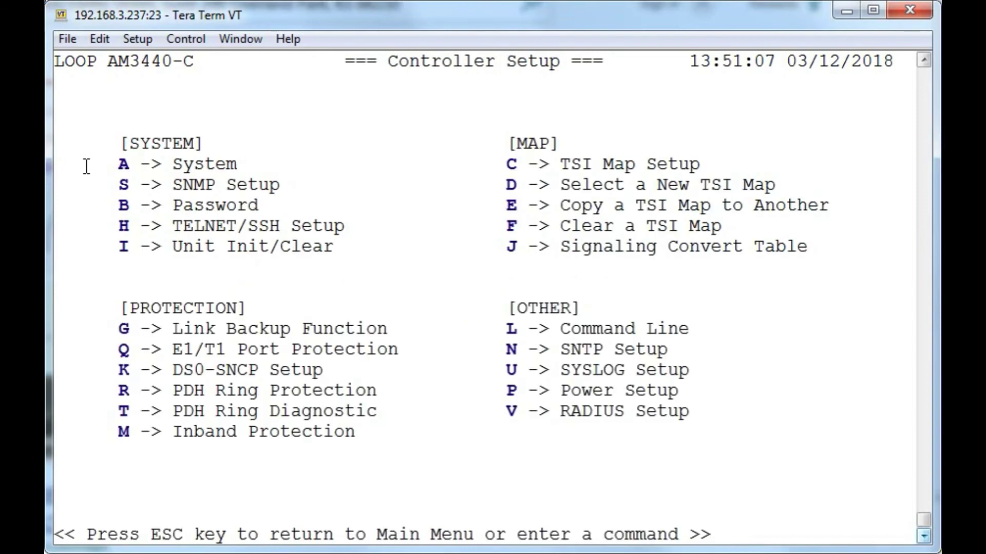
pyautogui.press('d')
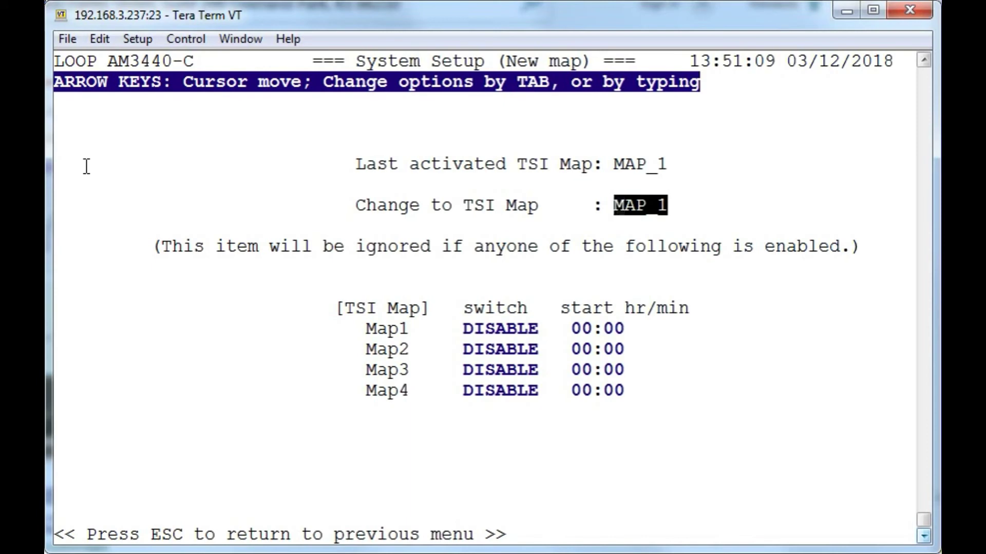
pyautogui.press('Return')
pyautogui.press('y')
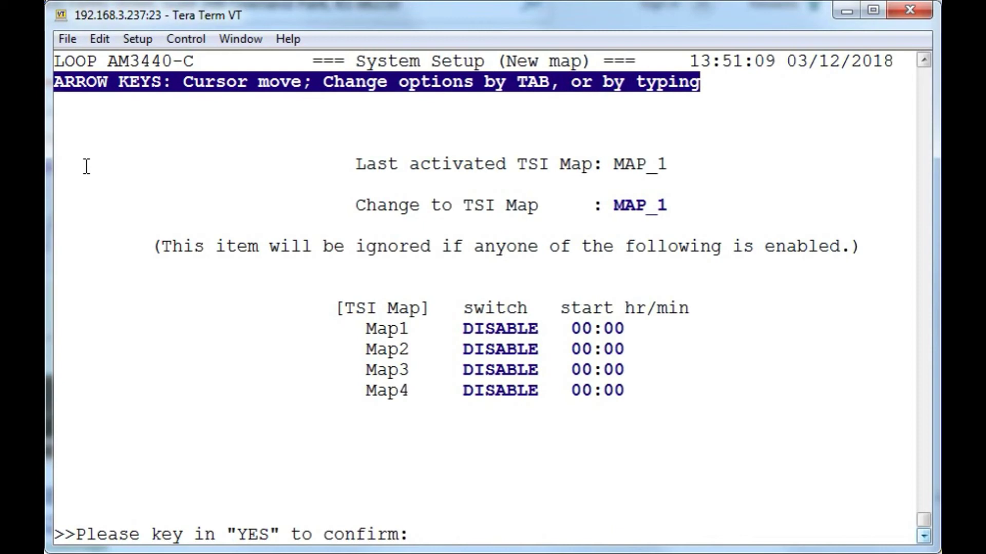
pyautogui.write('yes')
pyautogui.press('Return')
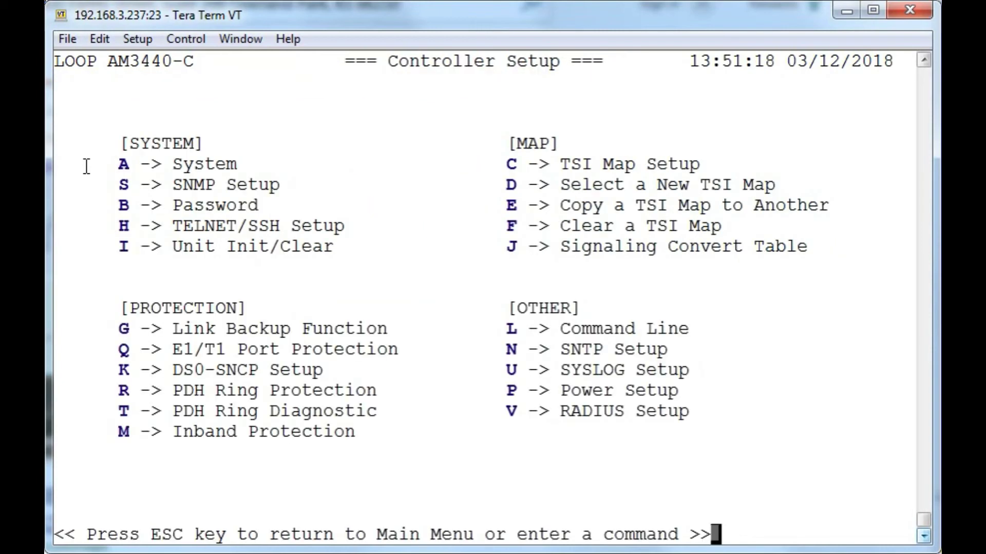
# Choose STORE in Store/Retrieve Configuration and confirm saving the current configuration
pyautogui.press('Escape')
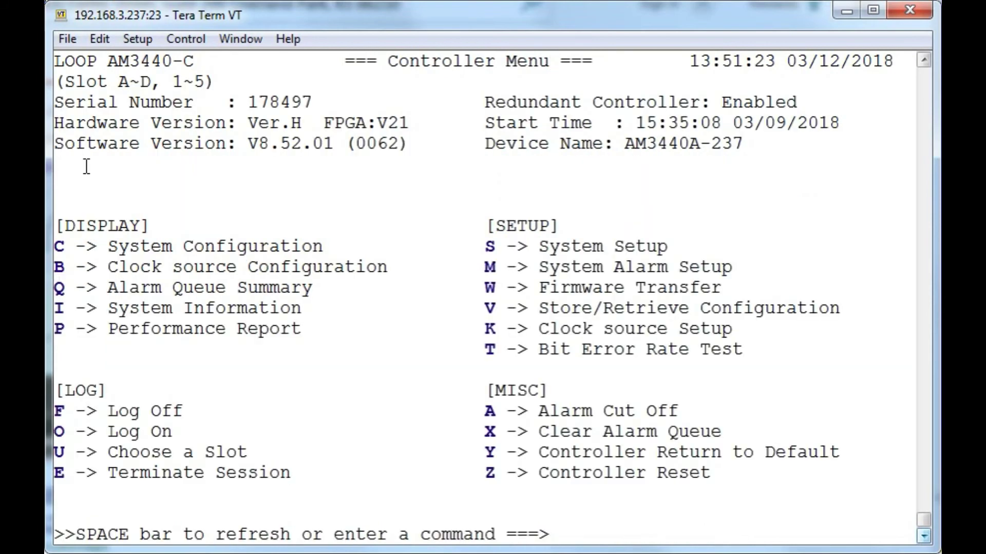
pyautogui.press('v')
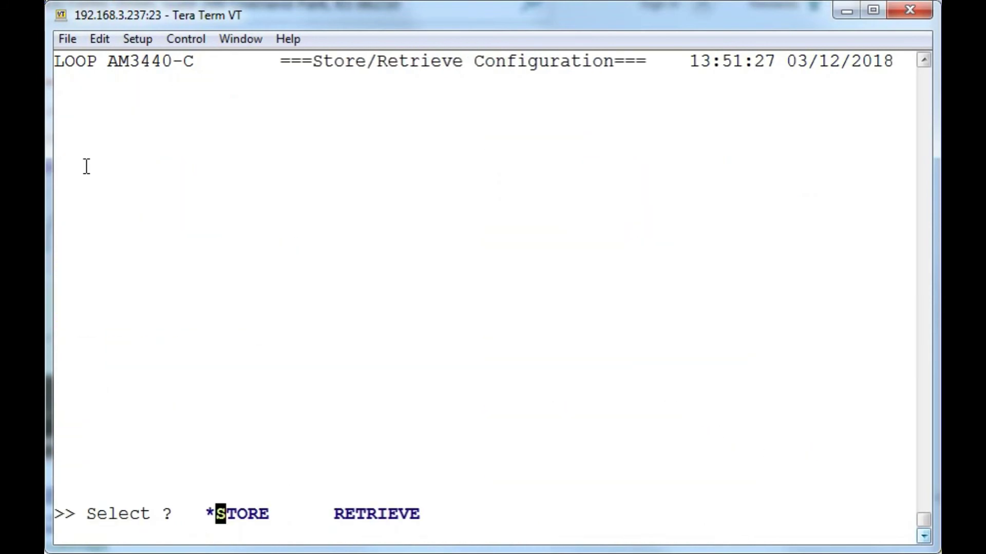
pyautogui.press('Return')
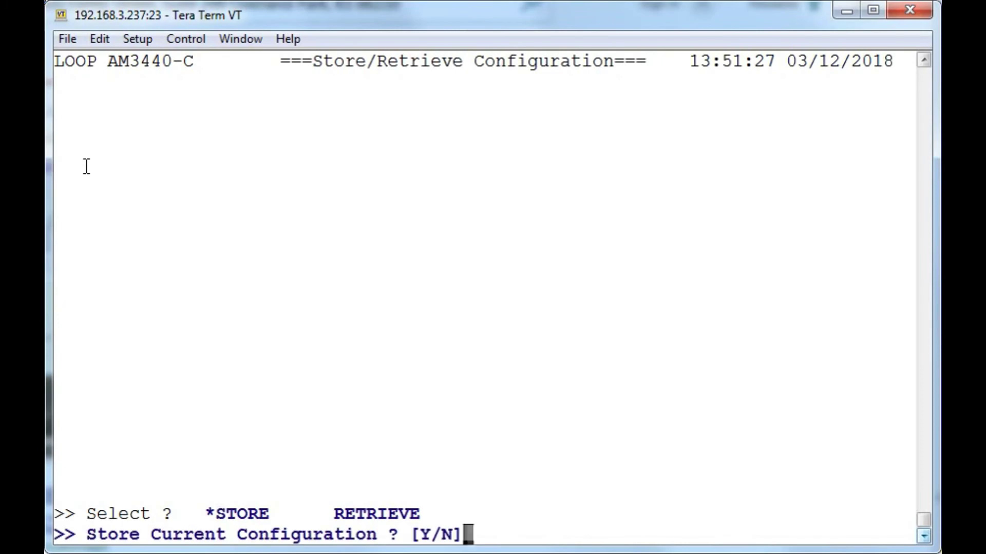
pyautogui.press('y')
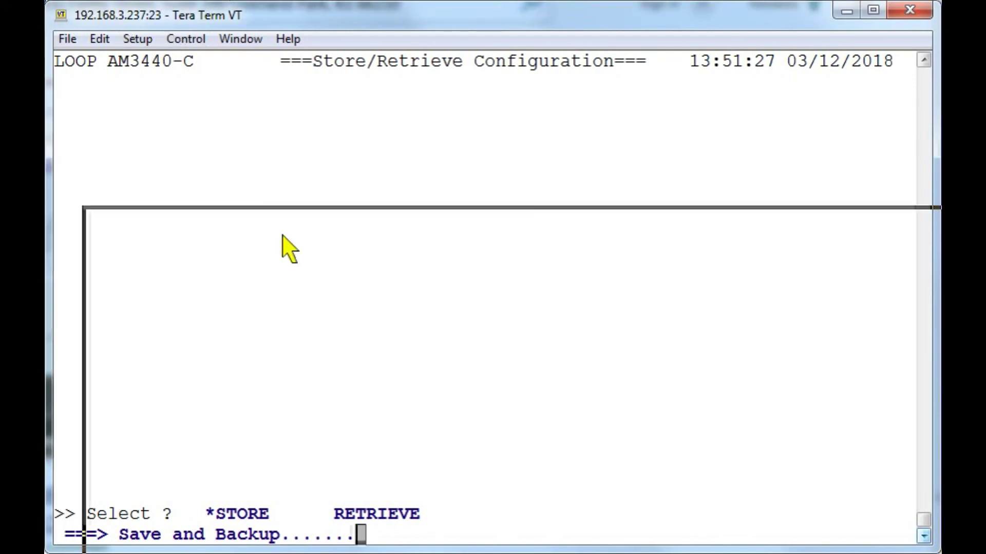
# Move the Tera Term window down-right so the CamStudio toolbar shows
pyautogui.moveTo(248, 19); pyautogui.dragTo(288, 245)
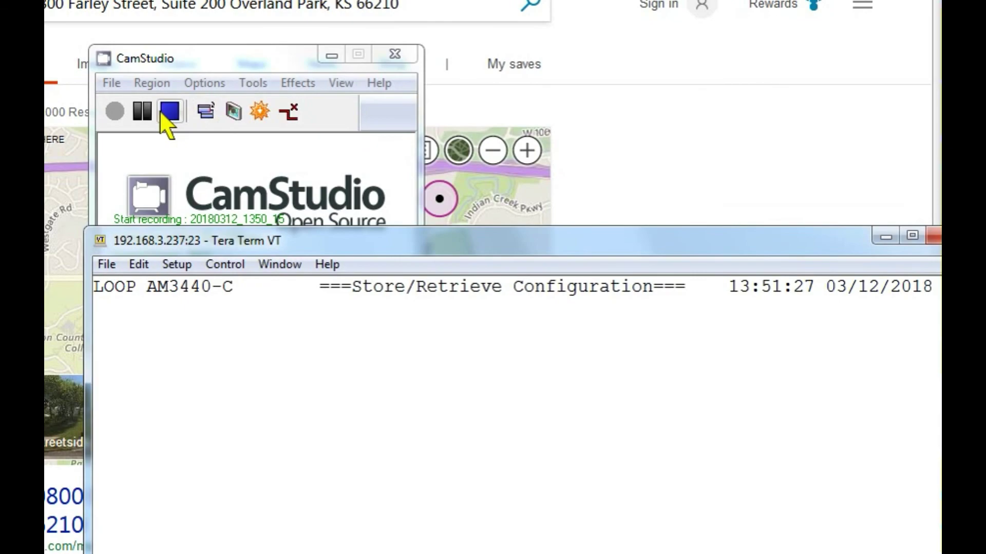